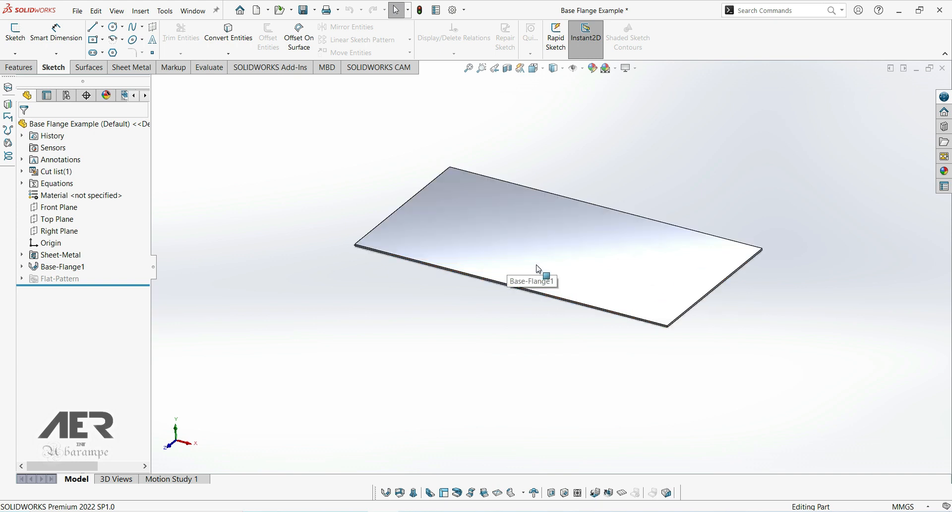
Step: Edit the Sheet-Metal feature and set the sheet thickness to 2 mm
scroll(543, 277, "down", 2)
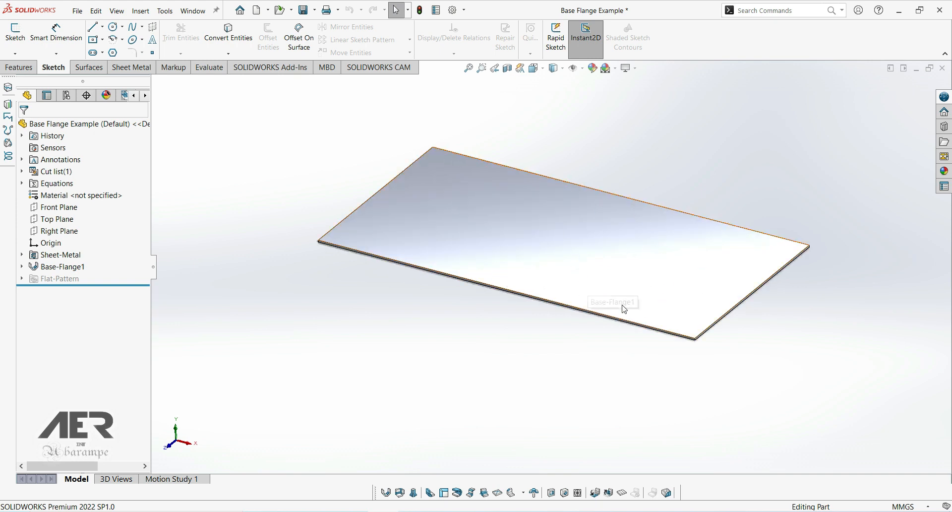
middle_click_drag(617, 296, 627, 304)
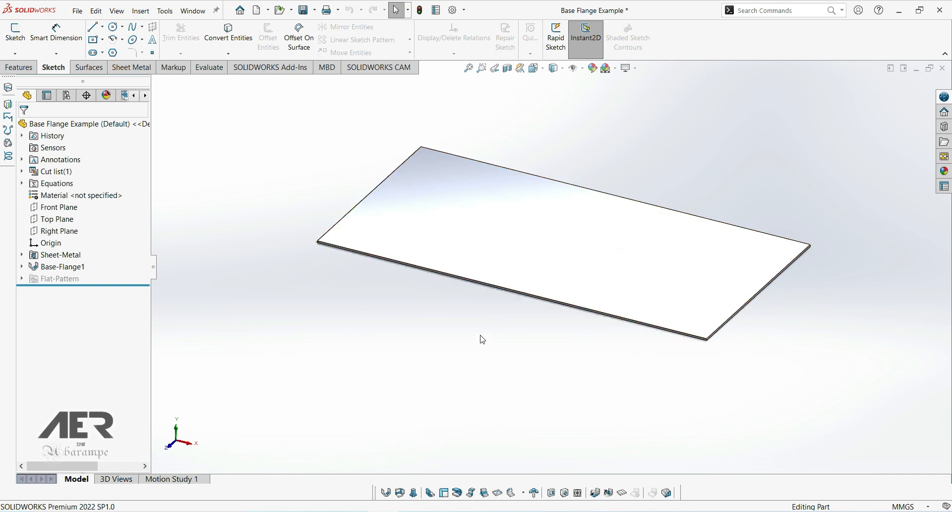
middle_click_drag(527, 318, 524, 312)
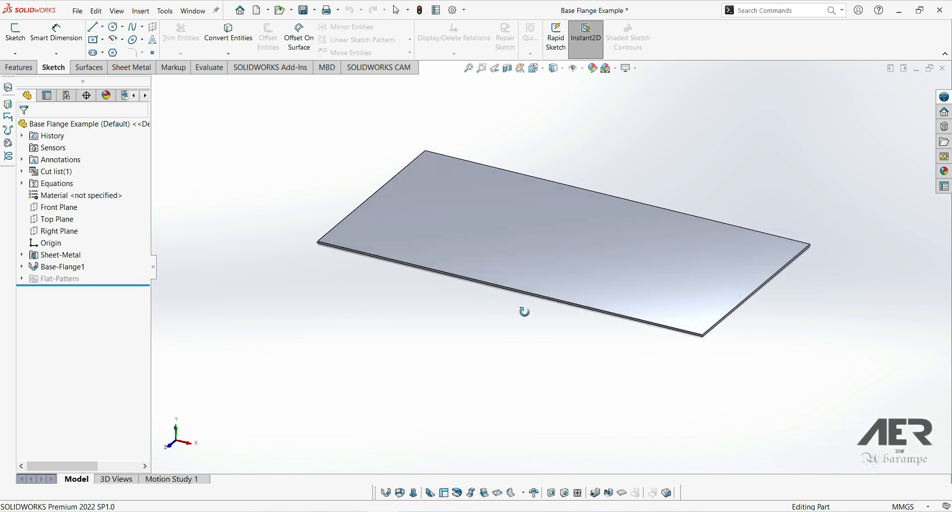
key("Escape")
mouse_move(58, 258)
left_click(58, 258)
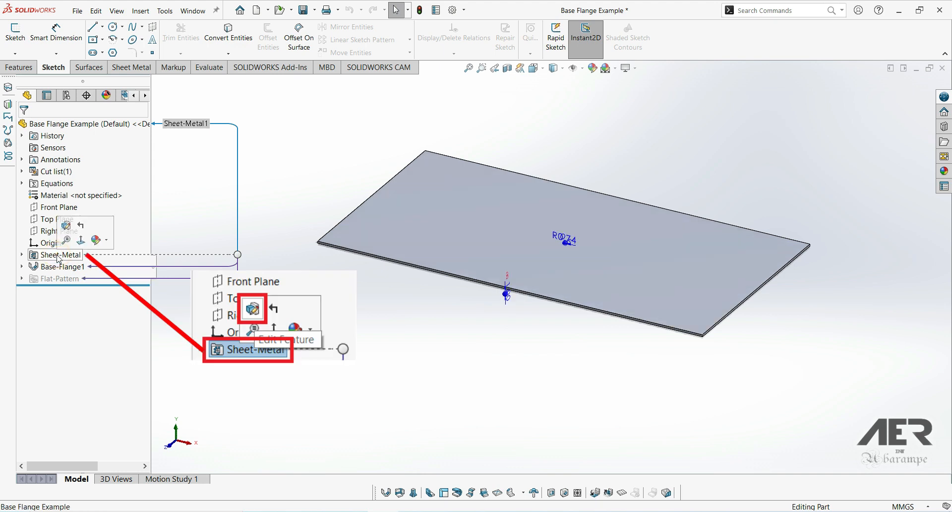
left_click(66, 227)
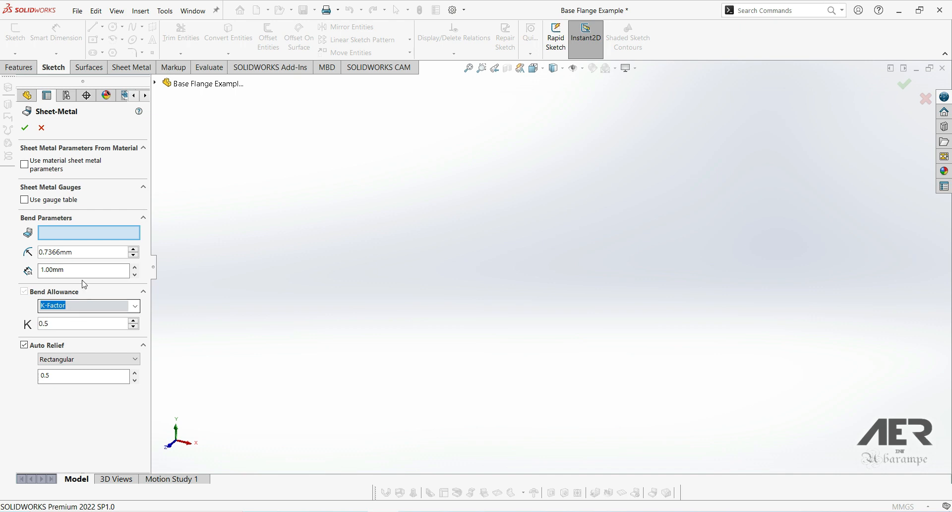
double_click(77, 252)
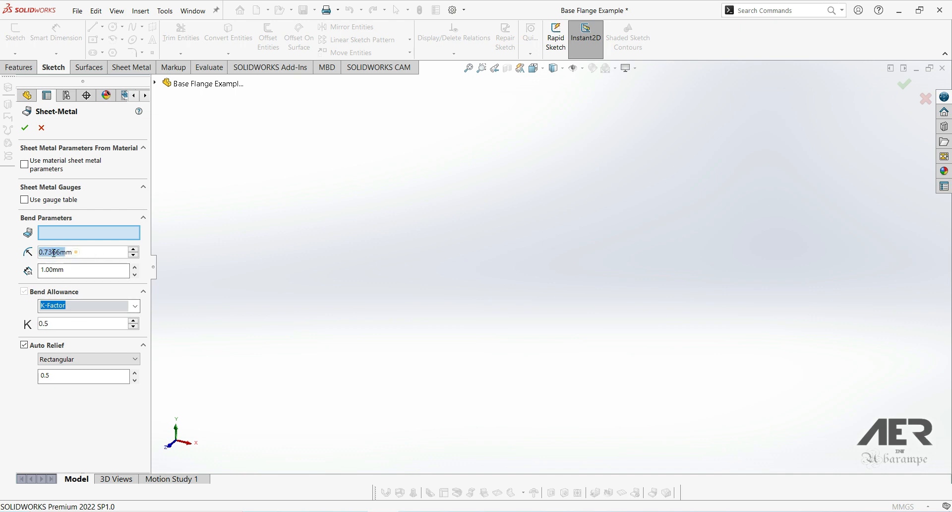
left_click(73, 273)
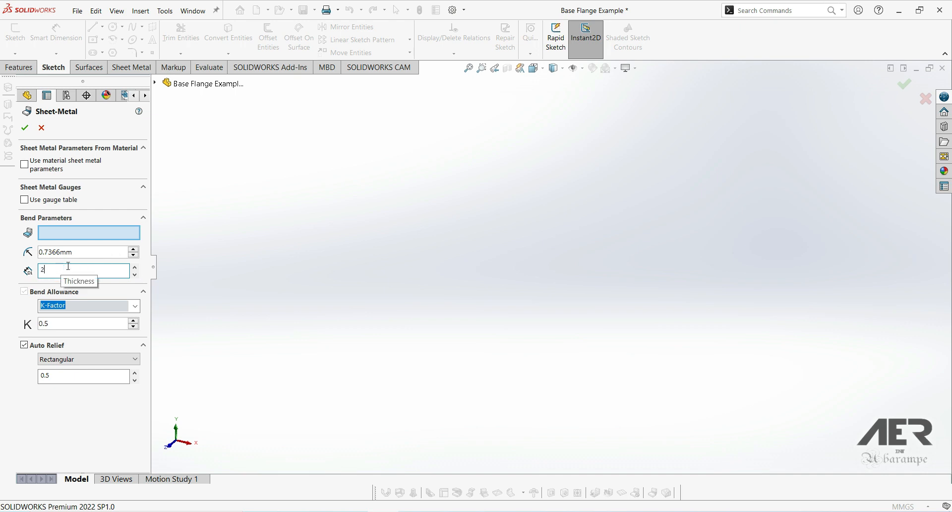
key("Return")
left_click(25, 127)
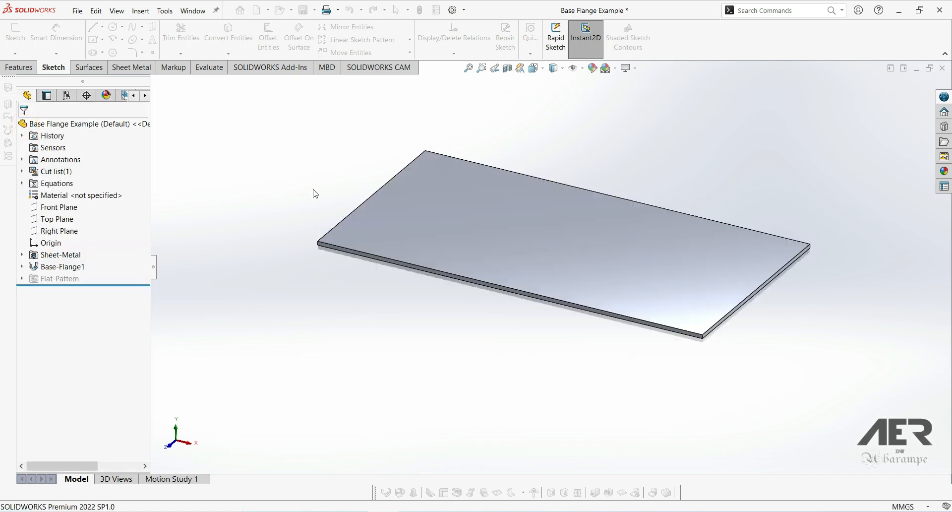
Step: Measure the plate's thickness along the short vertical edge at its front corner
scroll(700, 315, "down", 4)
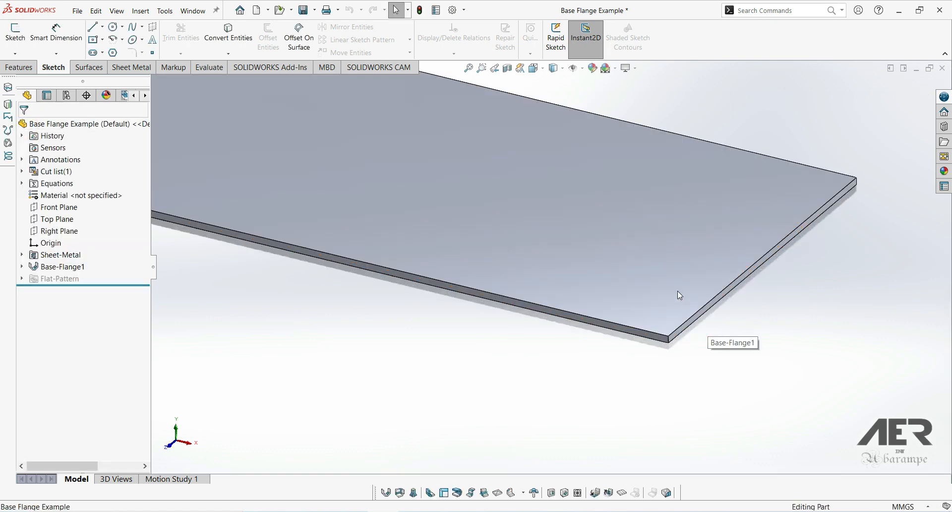
left_click(765, 10)
type("meas")
key("Return")
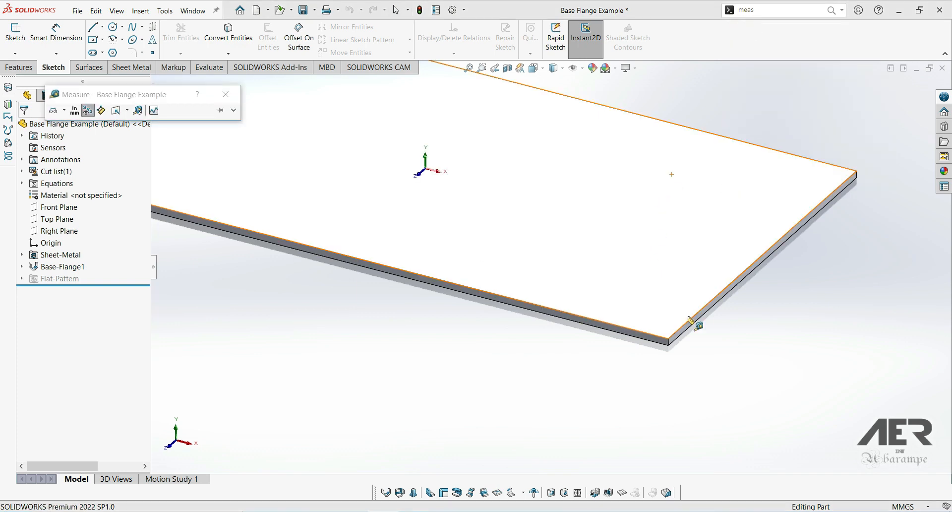
left_click(669, 342)
scroll(667, 342, "down", 2)
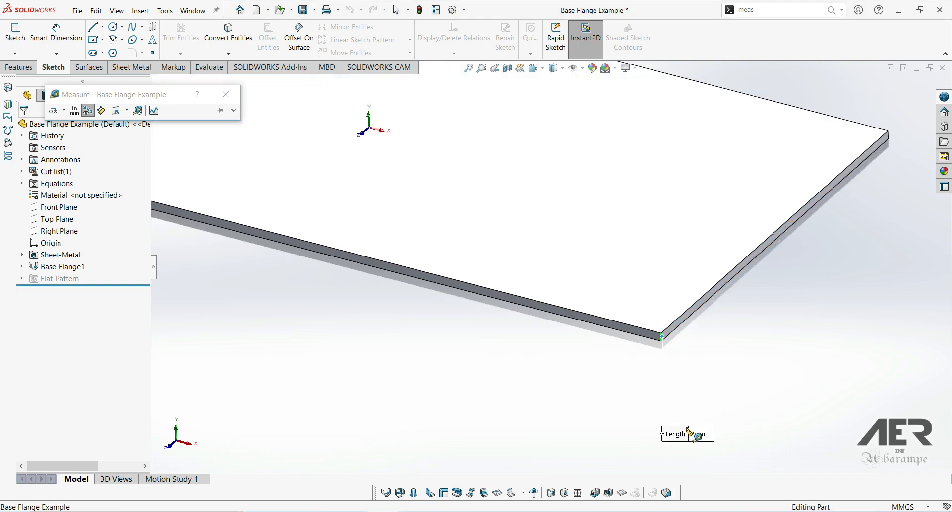
Step: Measure the plate's long front edge and the distance between its upper and lower edges
left_click(570, 314)
scroll(372, 244, "up", 3)
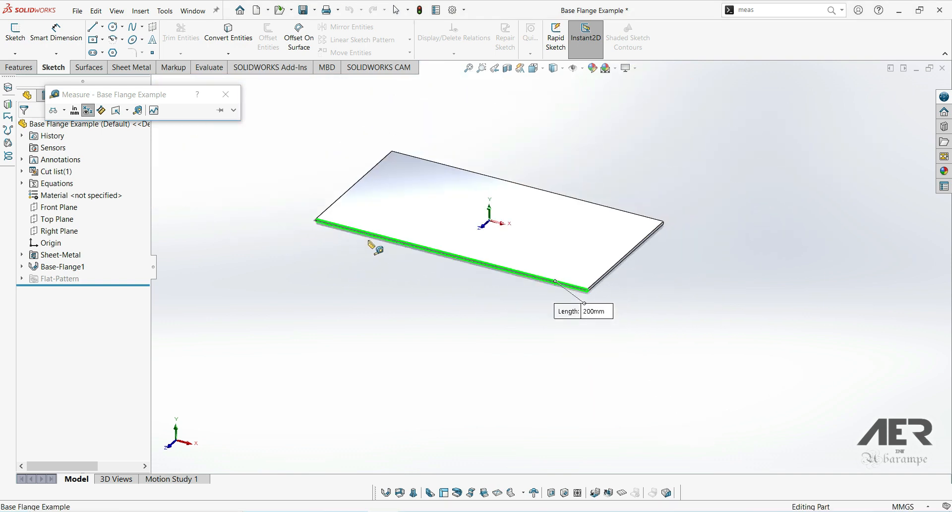
left_click(583, 340)
left_click(625, 301)
left_click(614, 293)
scroll(241, 226, "down", 2)
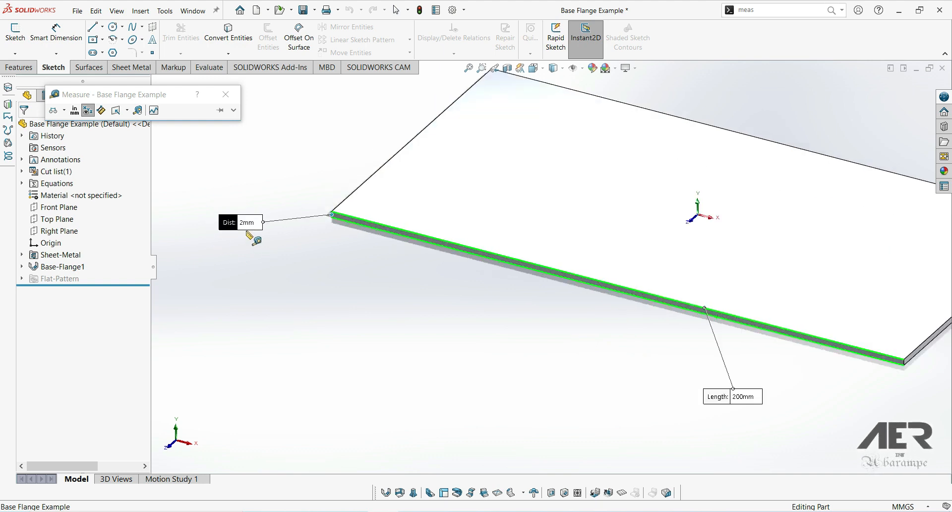
scroll(421, 273, "up", 3)
left_click(546, 296)
left_click(226, 94)
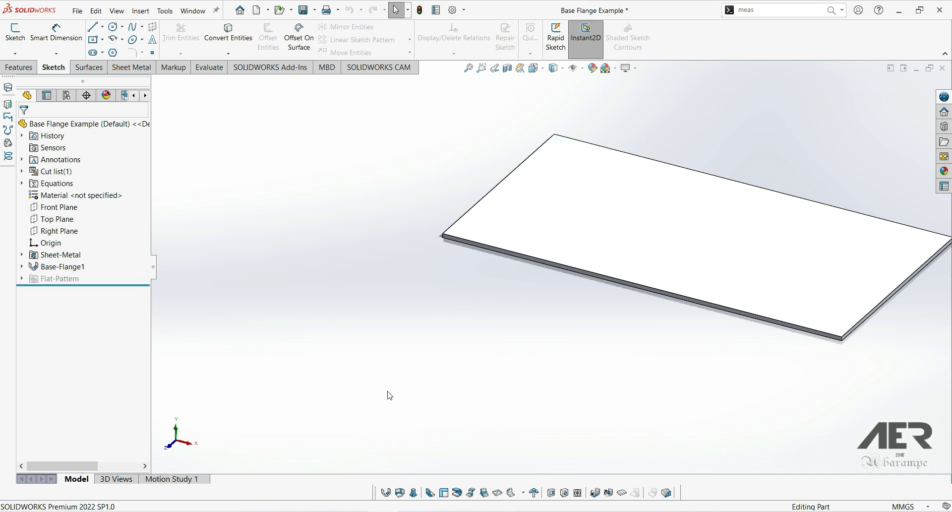
Step: Add an upward edge flange 45 mm long at 90 degrees along the plate's short end edge
left_click(431, 493)
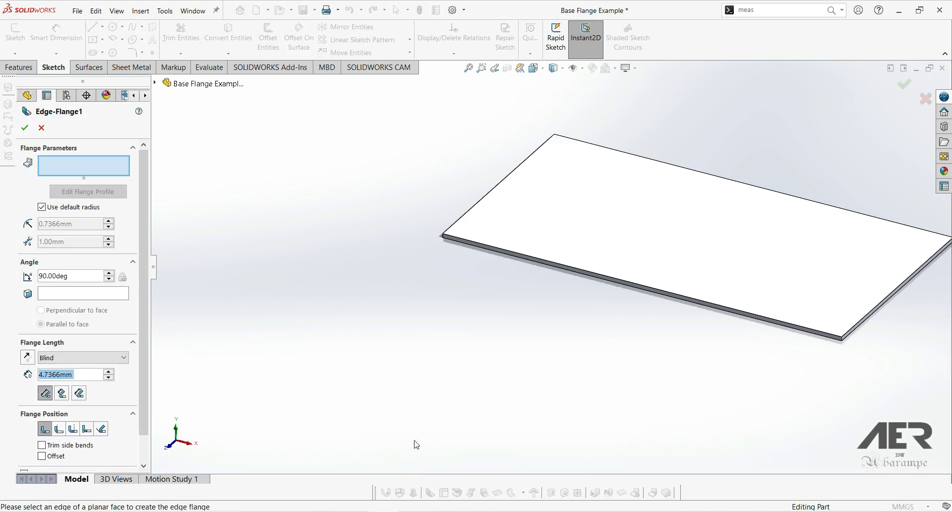
left_click(852, 331)
scroll(833, 216, "up", 2)
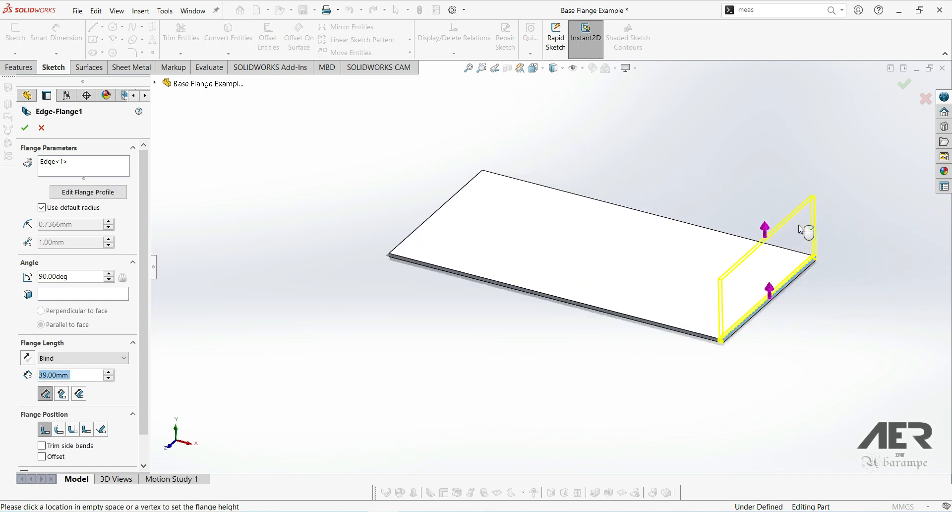
left_click(795, 220)
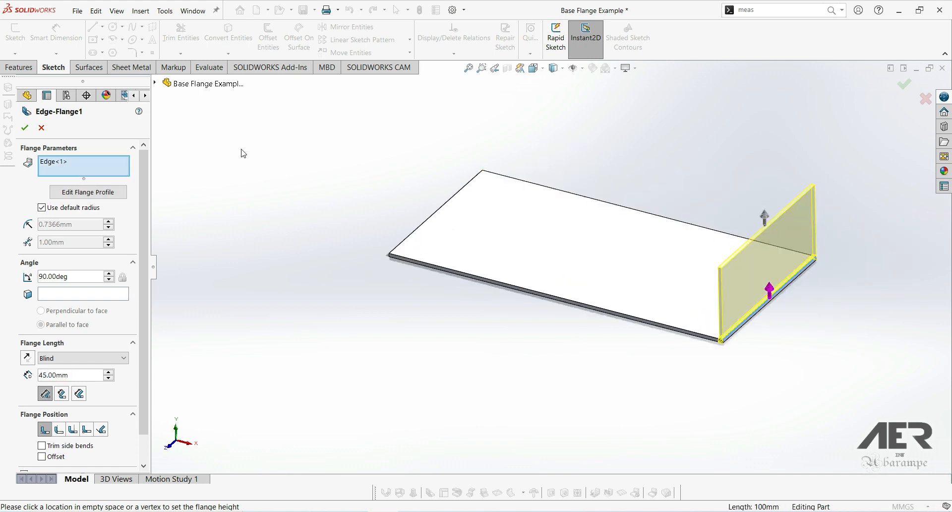
left_click(24, 128)
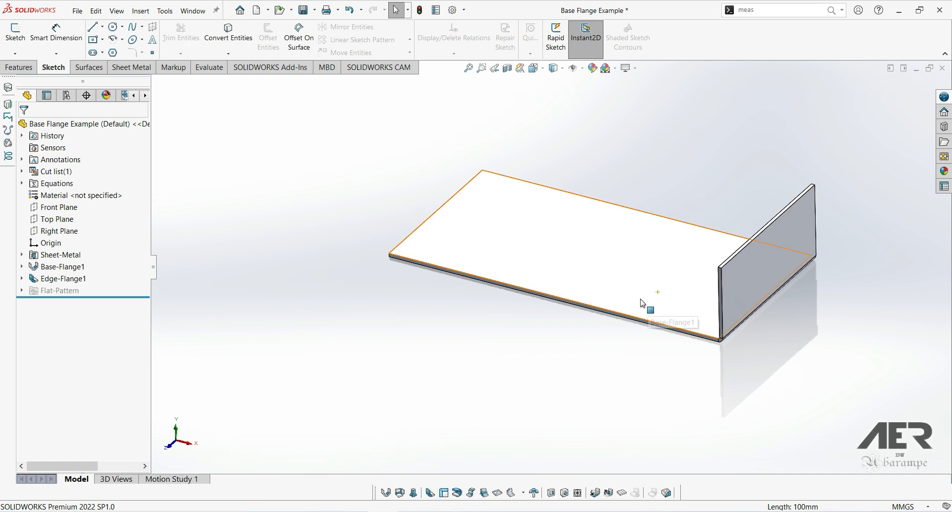
Step: Set the default bend radius to 1.5 mm in the Sheet-Metal feature
left_click(742, 272)
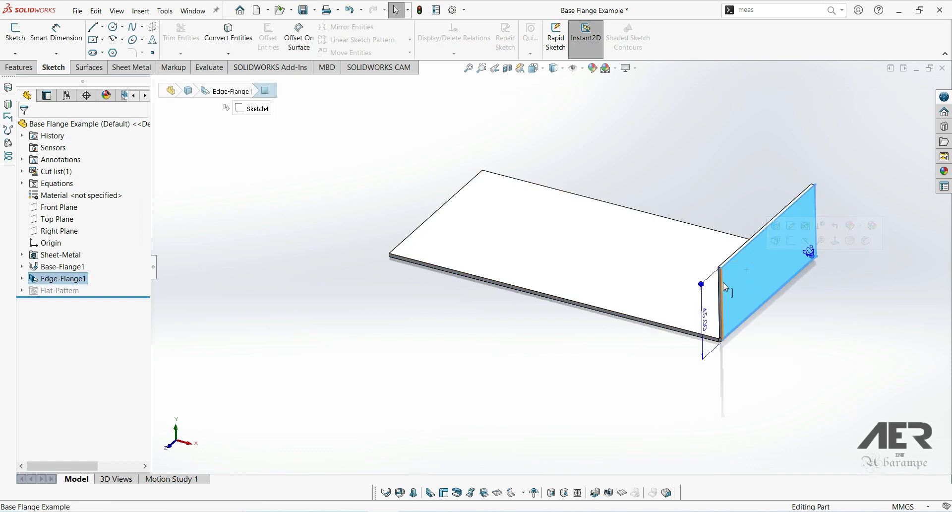
left_click(54, 280)
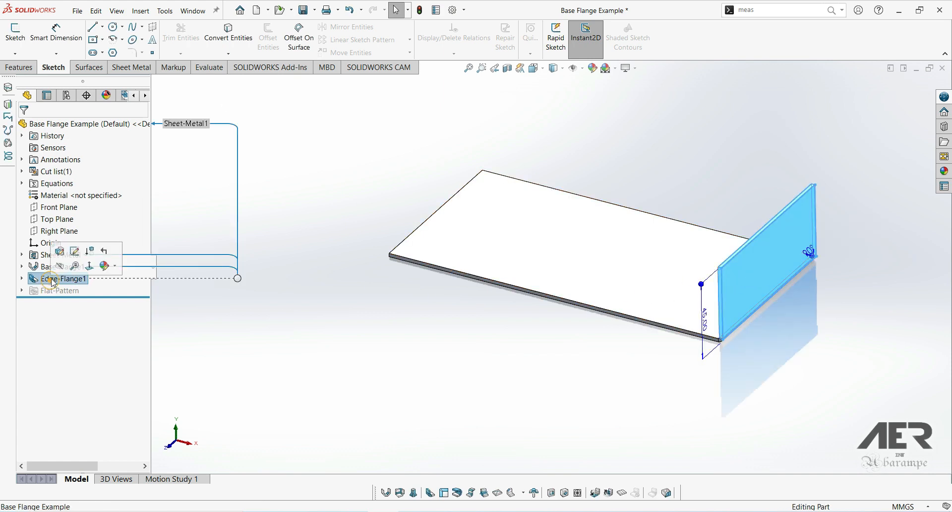
left_click(59, 252)
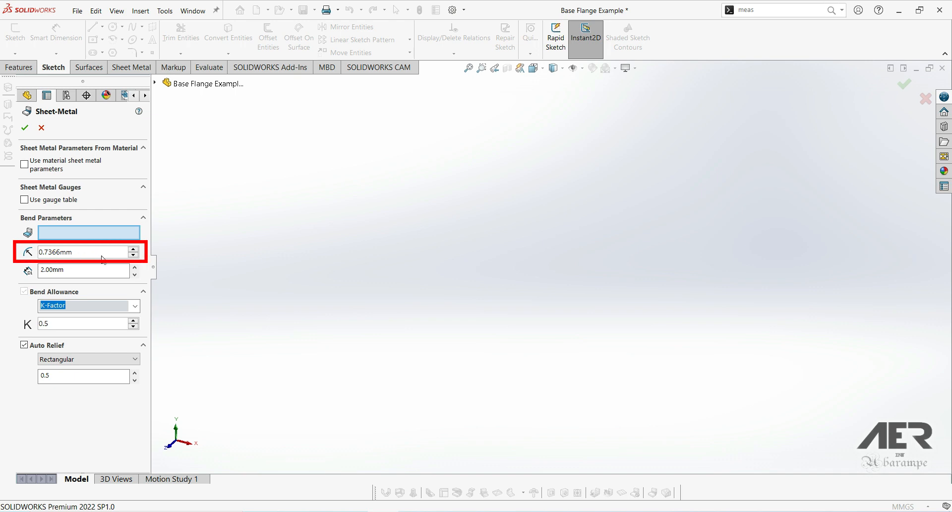
left_click_drag(90, 253, 40, 253)
type("1.5")
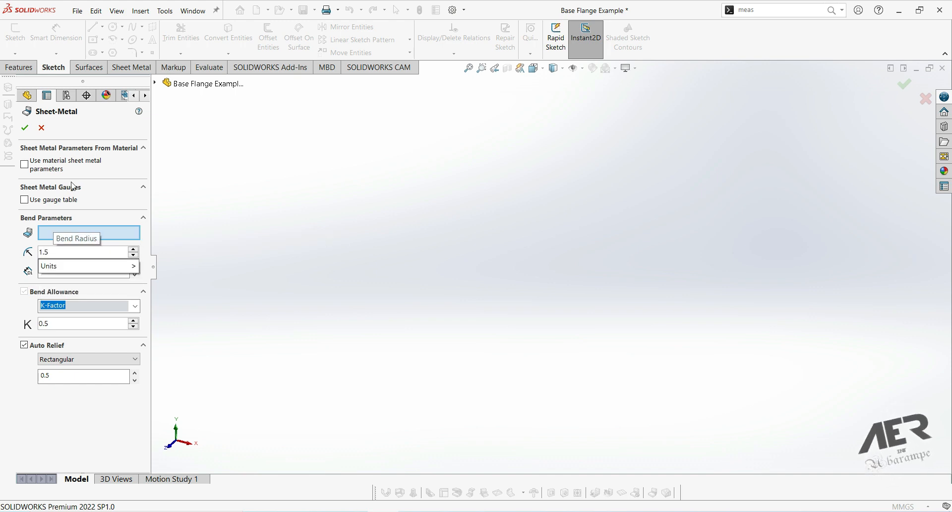
key("Return")
left_click(24, 129)
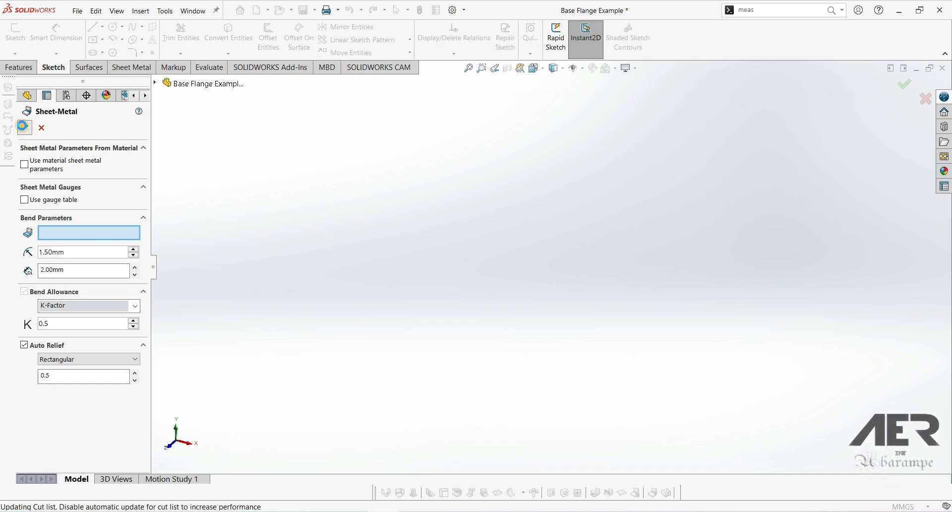
Step: Measure the radius of the inner bend face between the plate and the edge flange
middle_click_drag(568, 299, 627, 337)
left_click(663, 350)
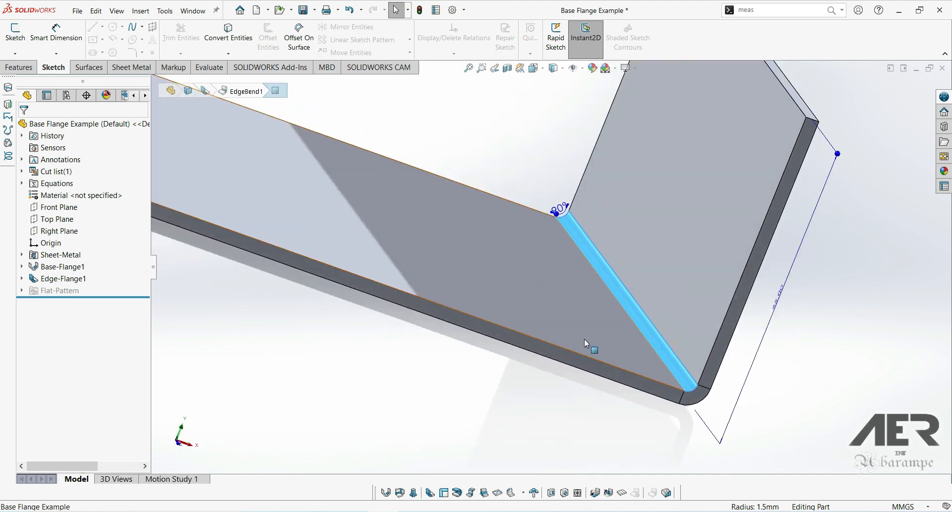
middle_click_drag(714, 386, 698, 373)
scroll(698, 374, "down", 2)
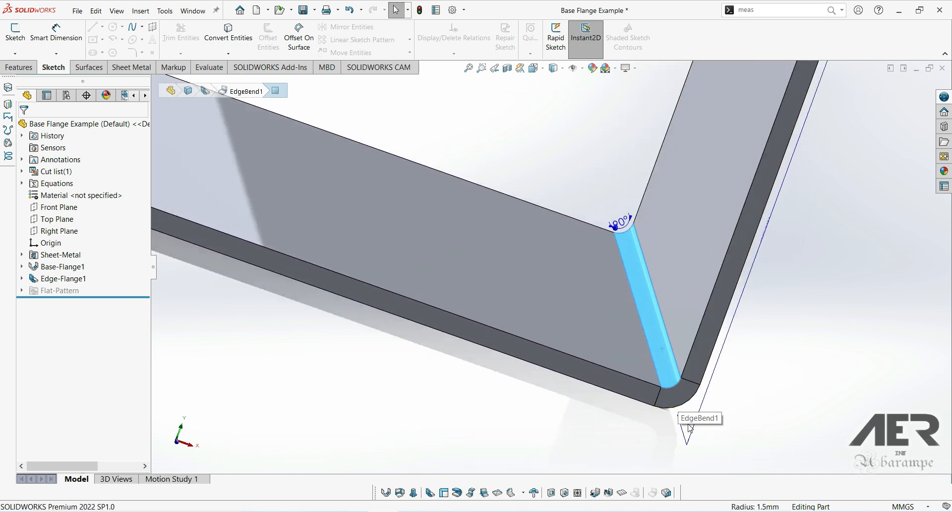
left_click(767, 11)
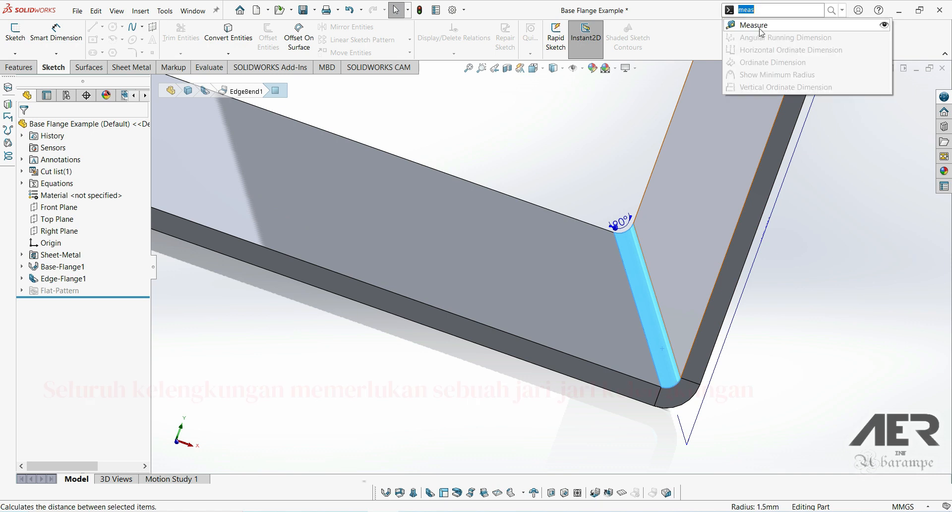
left_click(761, 27)
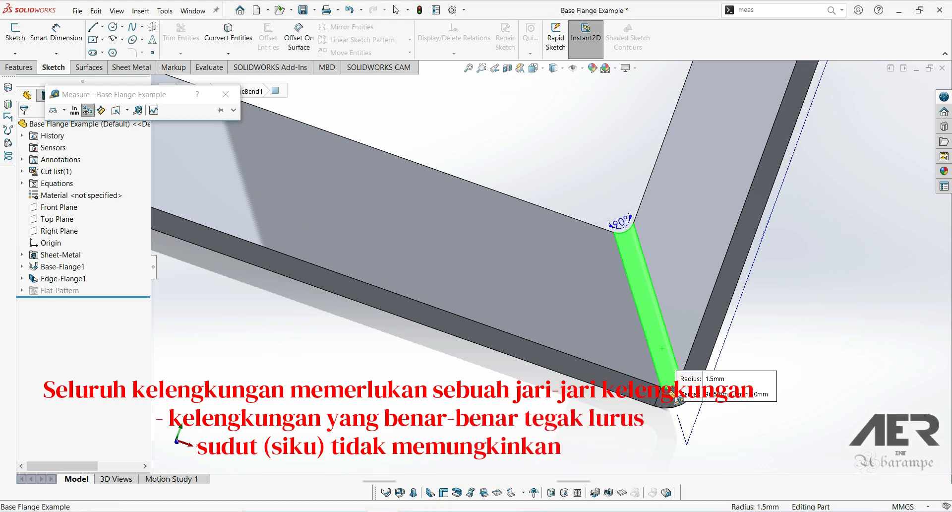
left_click(729, 429)
left_click(787, 337)
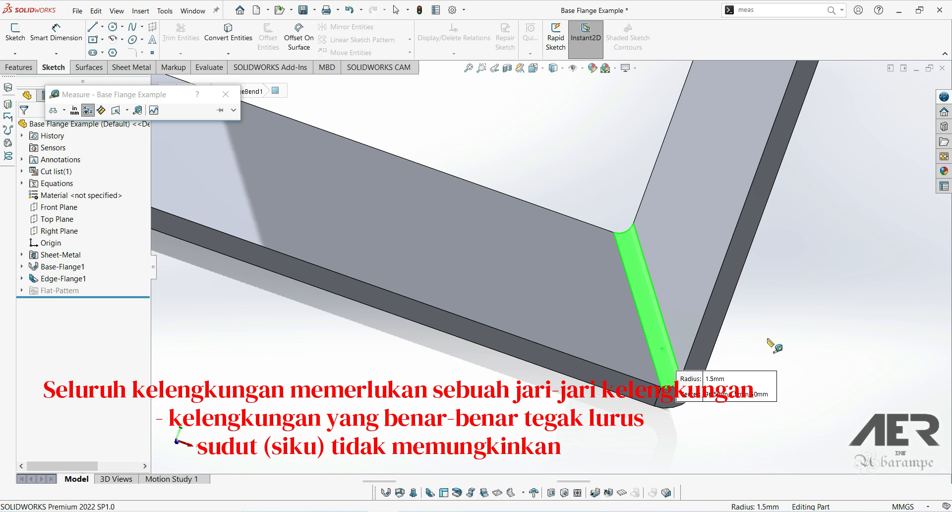
key("Escape")
Step: Examine the rounded bend of the edge flange in the front view and from several angles
middle_click_drag(703, 402, 710, 382)
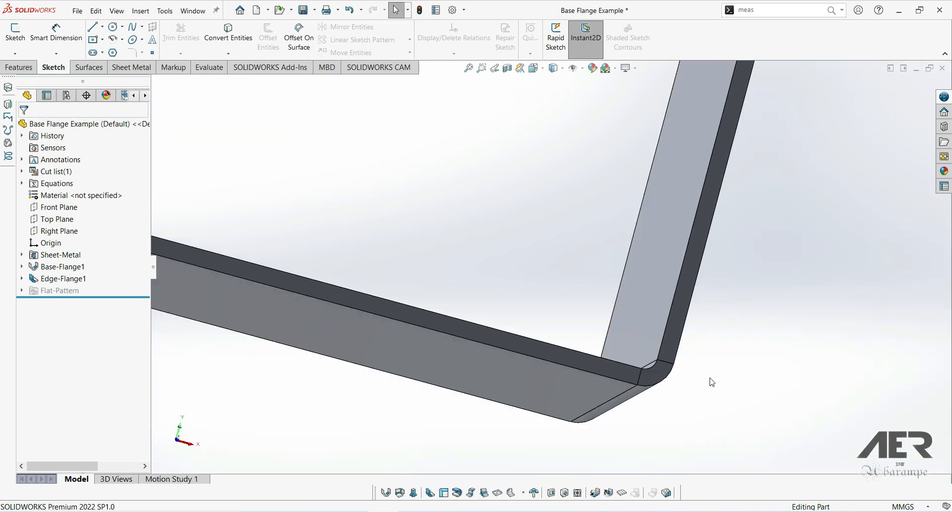
scroll(710, 382, "up", 2)
middle_click_drag(525, 341, 414, 318)
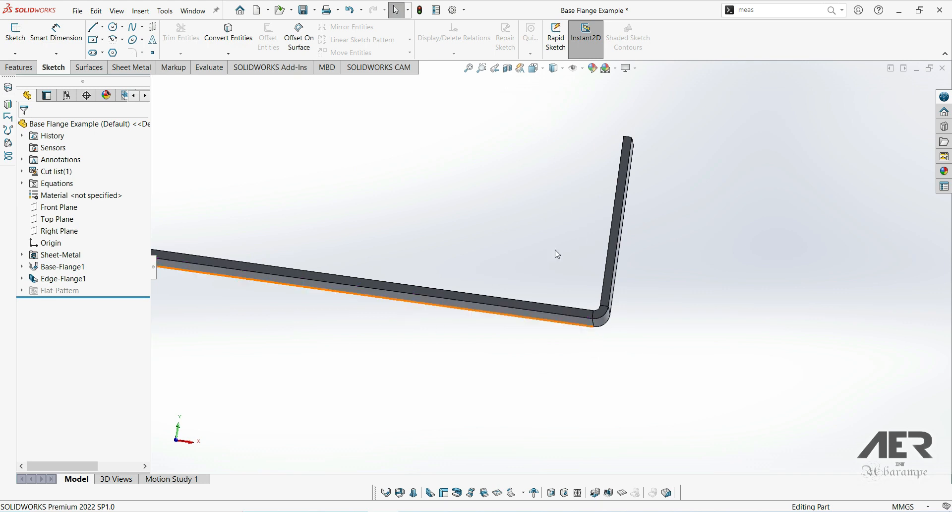
left_click(536, 68)
left_click(448, 304)
scroll(724, 286, "down", 3)
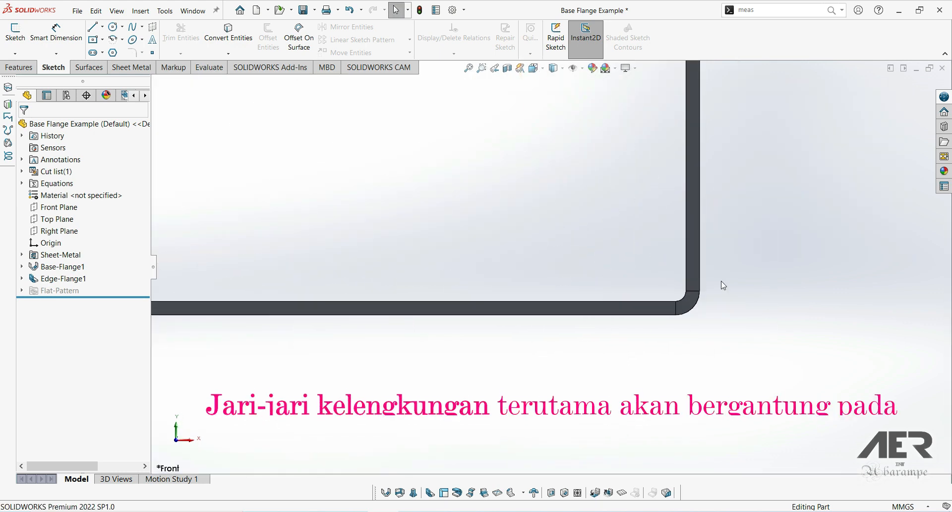
middle_click_drag(724, 286, 596, 336)
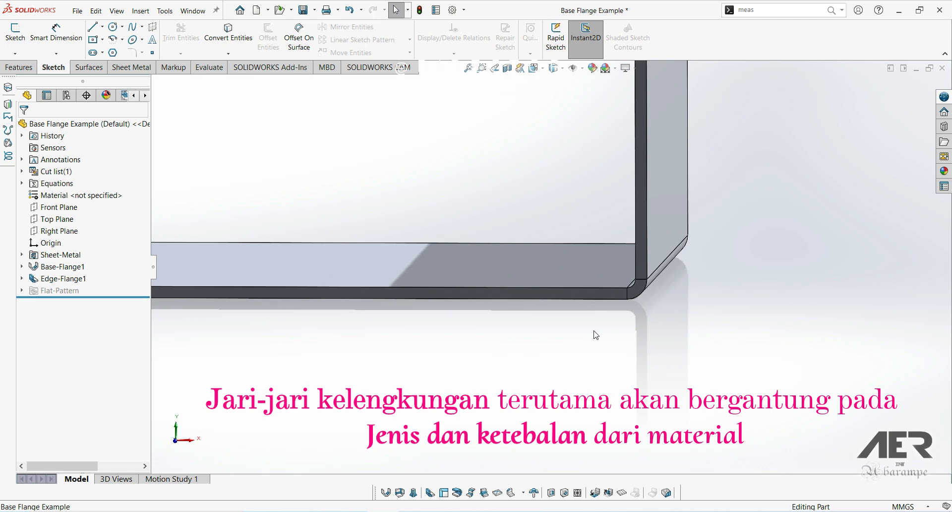
scroll(539, 307, "up", 4)
middle_click_drag(515, 297, 580, 325)
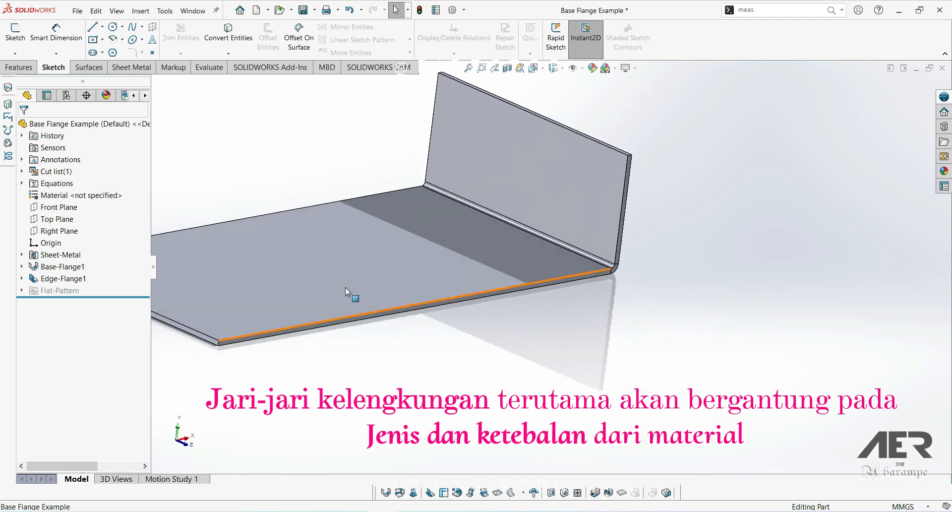
Step: Enable the gauge table in the Sheet-Metal feature and choose the SAMPLE TABLE - STEEL - ENGLISH table
left_click(56, 255)
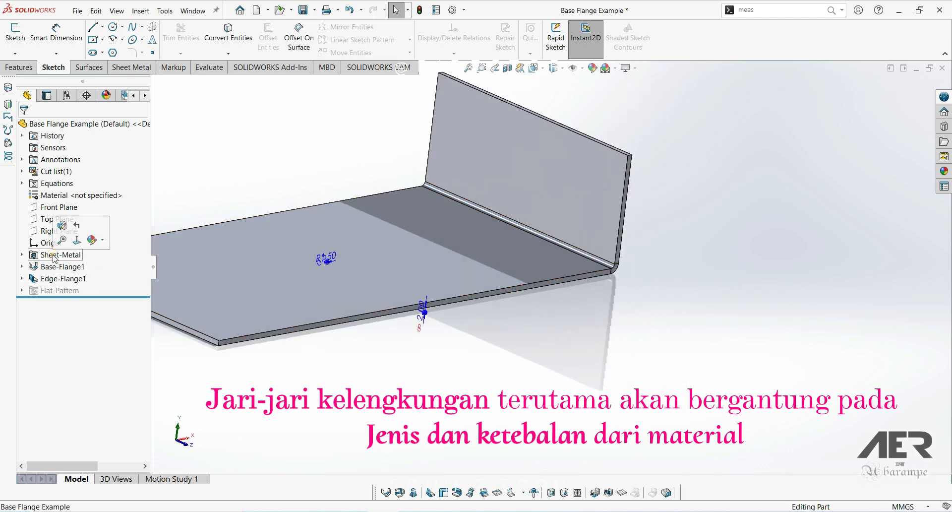
left_click(62, 226)
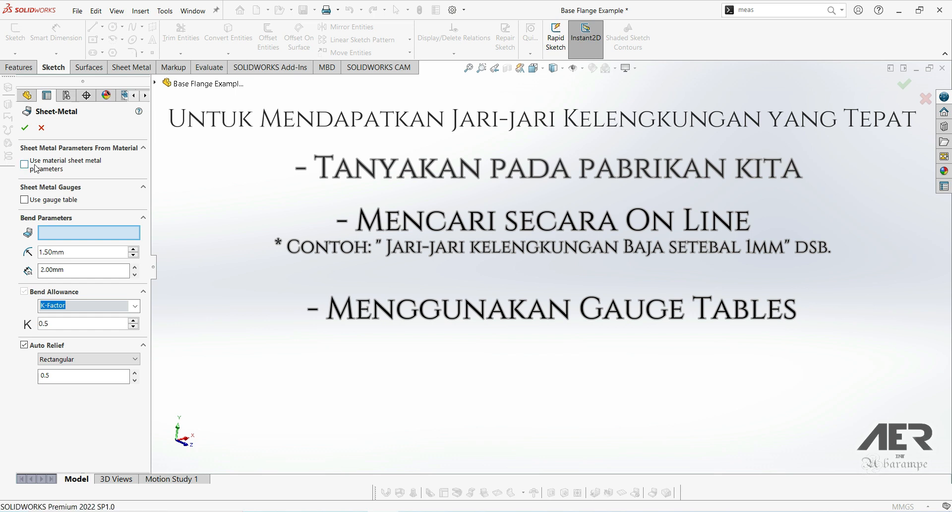
left_click(24, 200)
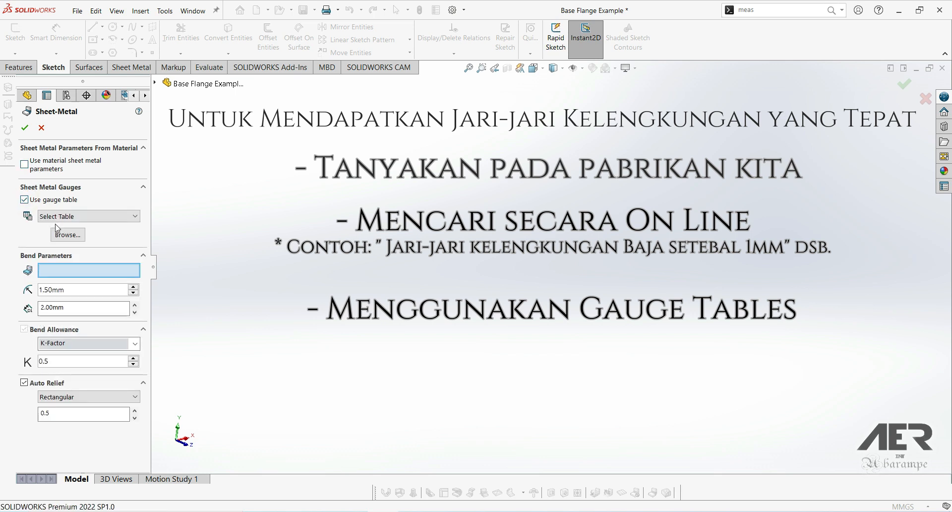
left_click(73, 216)
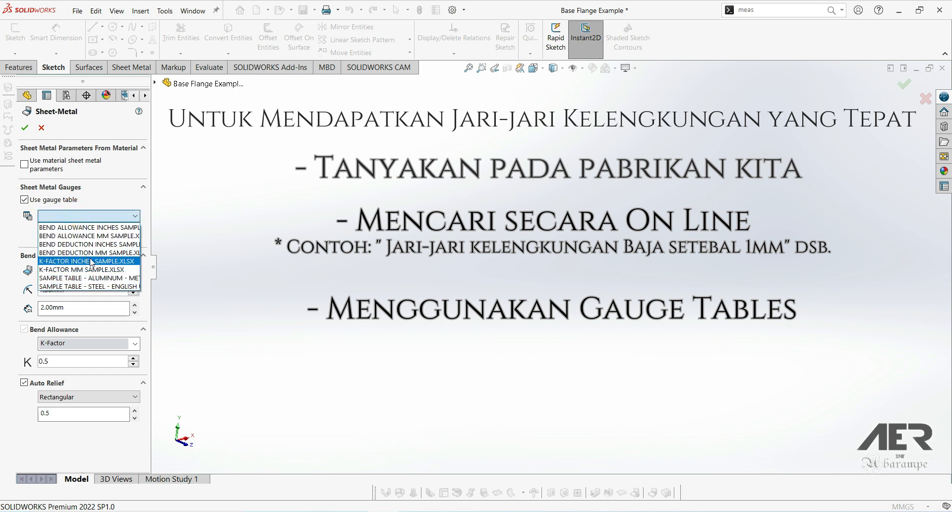
left_click(112, 287)
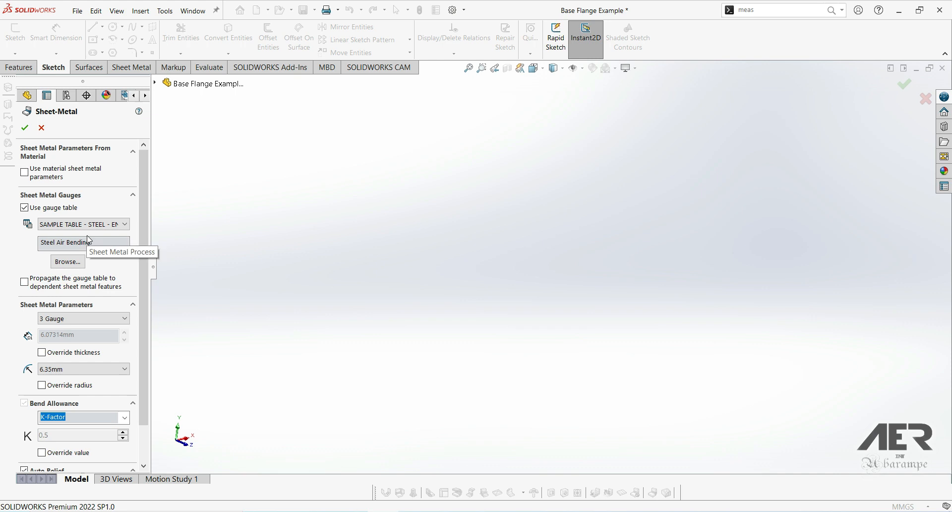
left_click(113, 243)
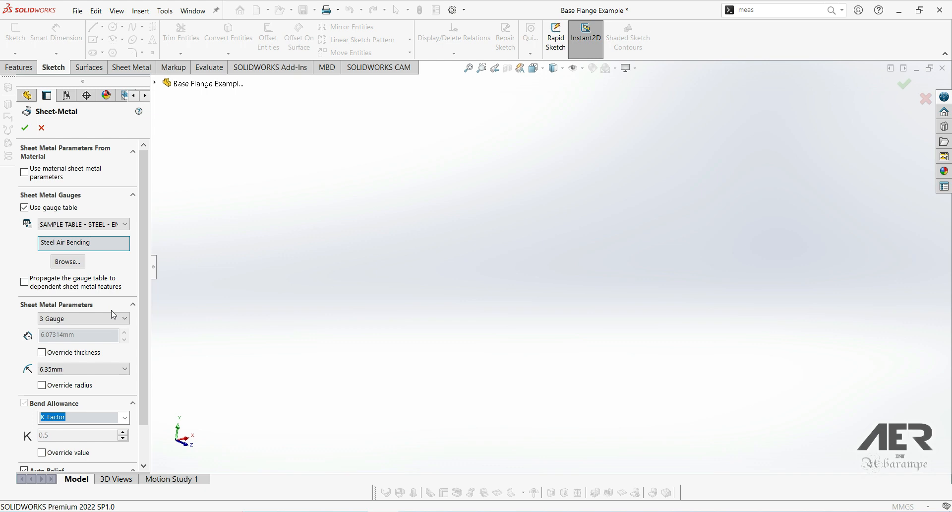
Step: Try 3 Gauge and 18 Gauge as the sheet gauge and return the selection to 3 Gauge
left_click(59, 318)
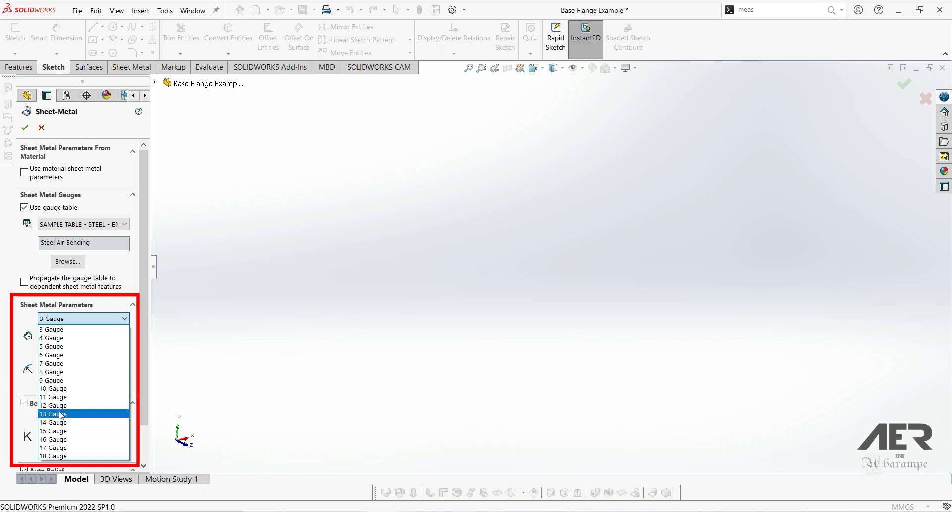
left_click(60, 331)
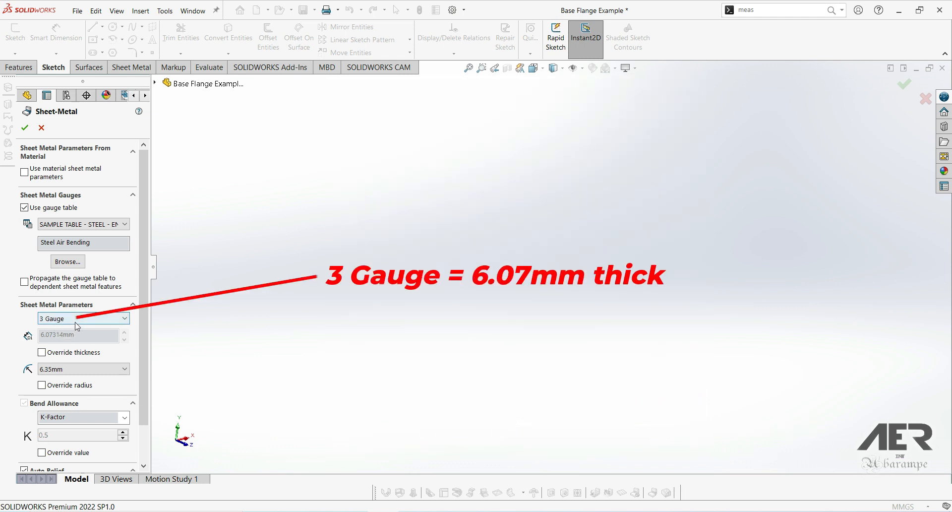
left_click(75, 321)
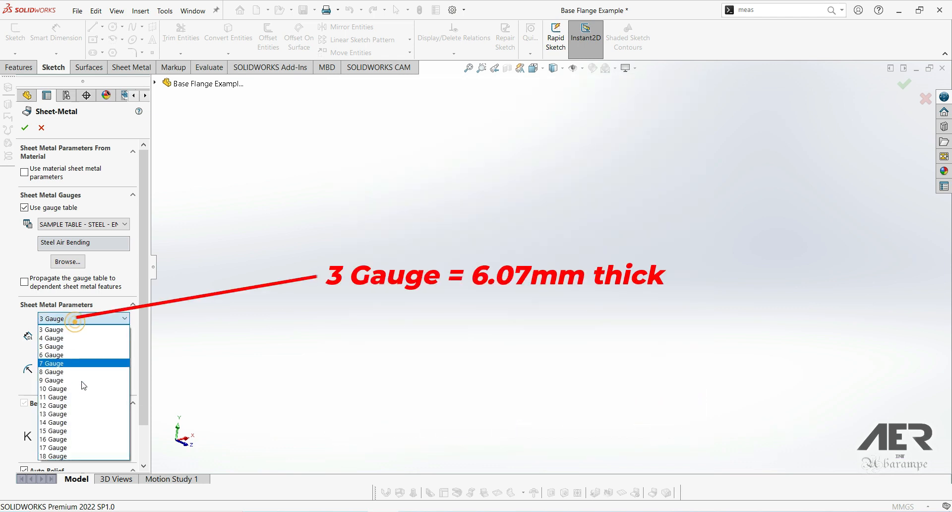
left_click(62, 456)
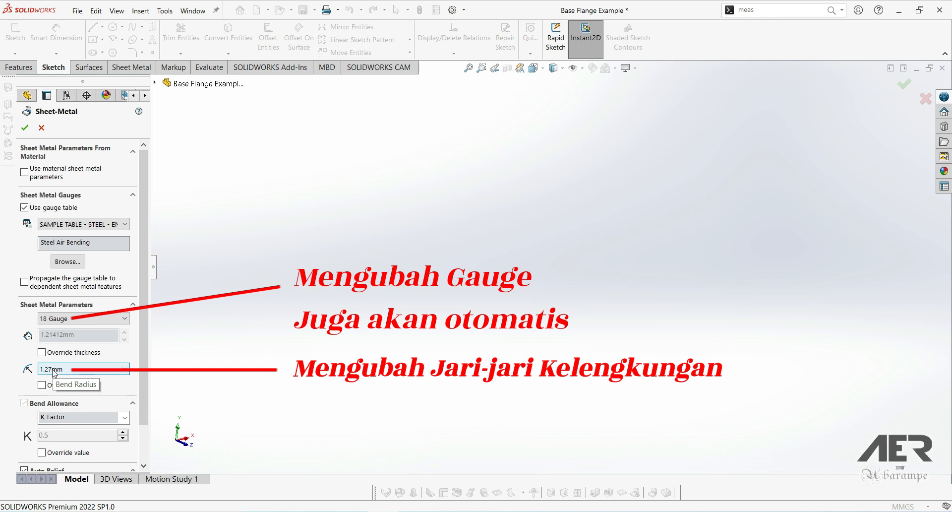
left_click(59, 318)
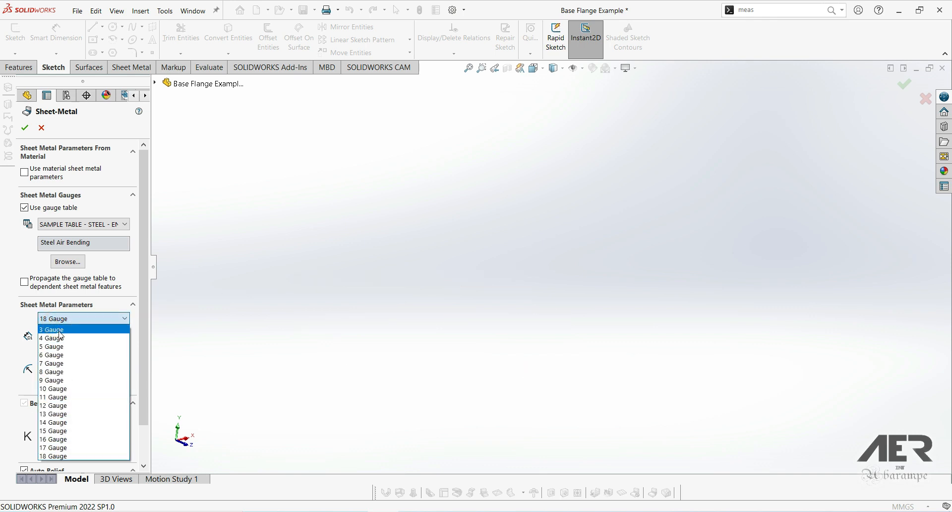
left_click(59, 329)
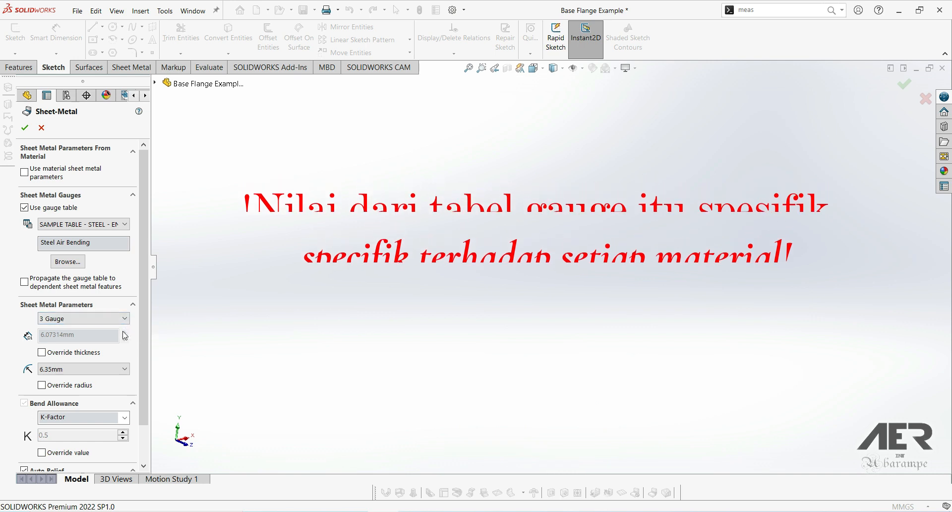
Step: Turn off the gauge table and set both the bend radius and the sheet thickness to 1 mm
left_click(24, 208)
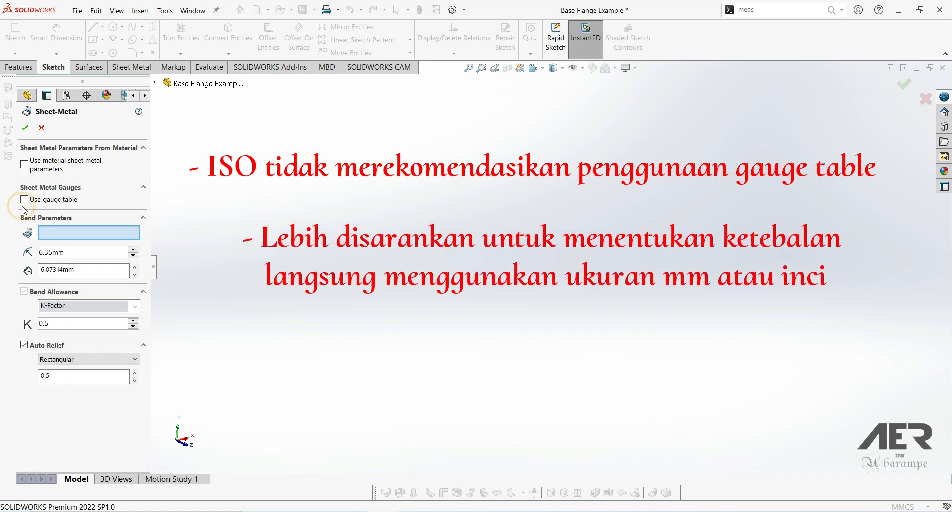
left_click(74, 252)
double_click(74, 253)
type("1")
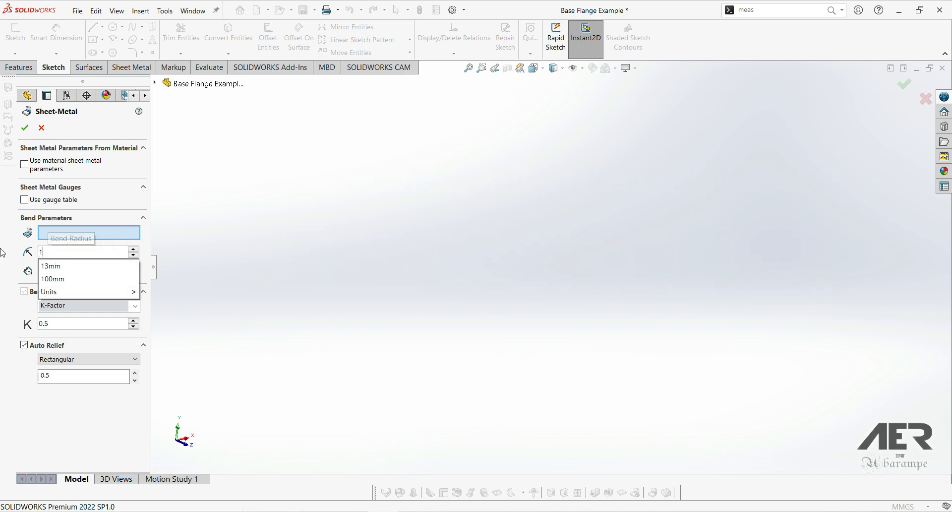
key("Tab")
type("1")
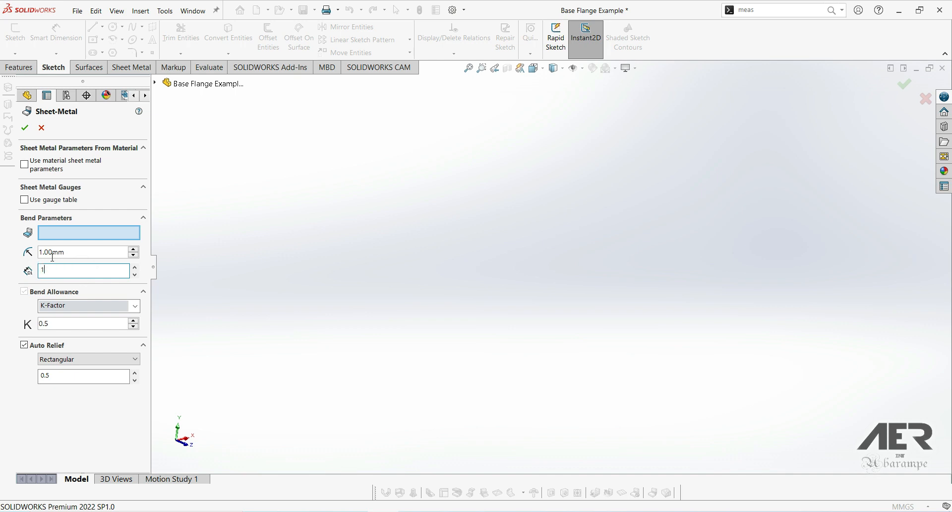
left_click(26, 130)
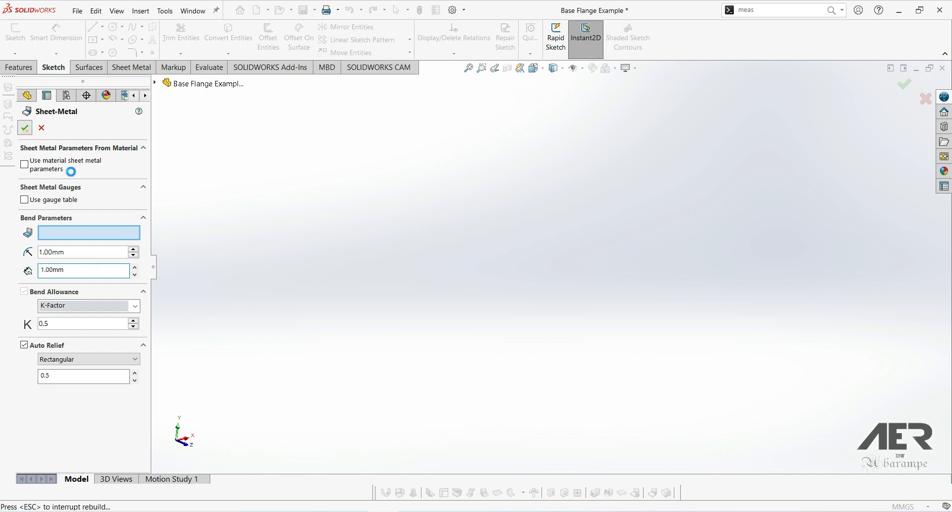
Step: Inspect the bent part and review the bend parameters and bend allowance settings in the Sheet-Metal feature
middle_click_drag(407, 267, 390, 240)
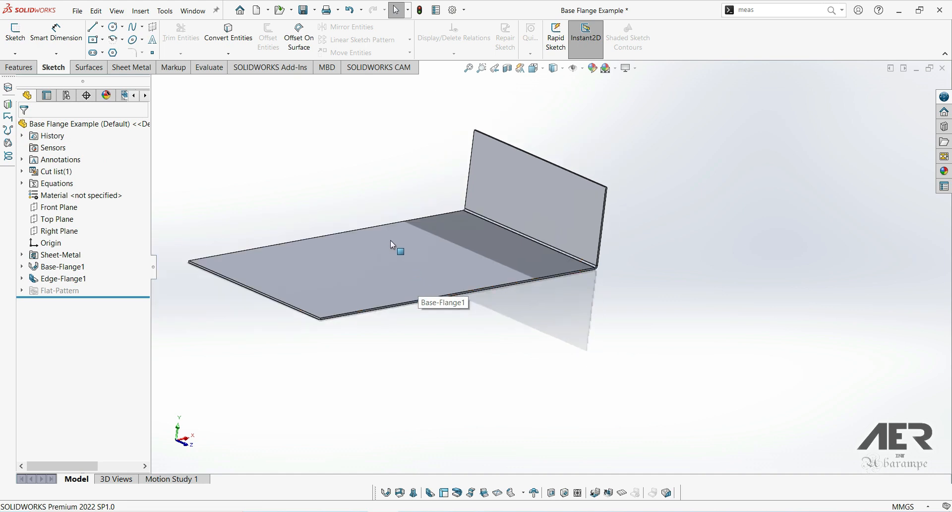
scroll(391, 241, "down", 2)
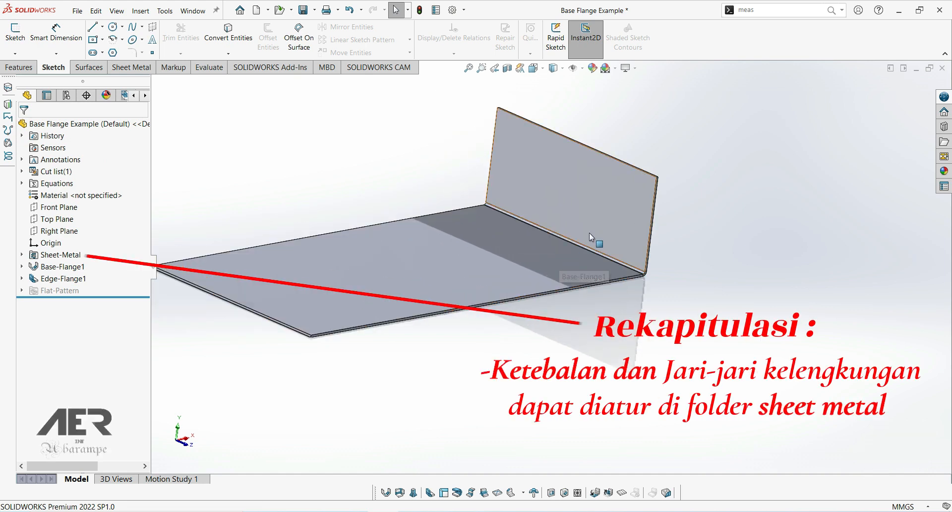
scroll(593, 254, "down", 1)
scroll(593, 256, "down", 1)
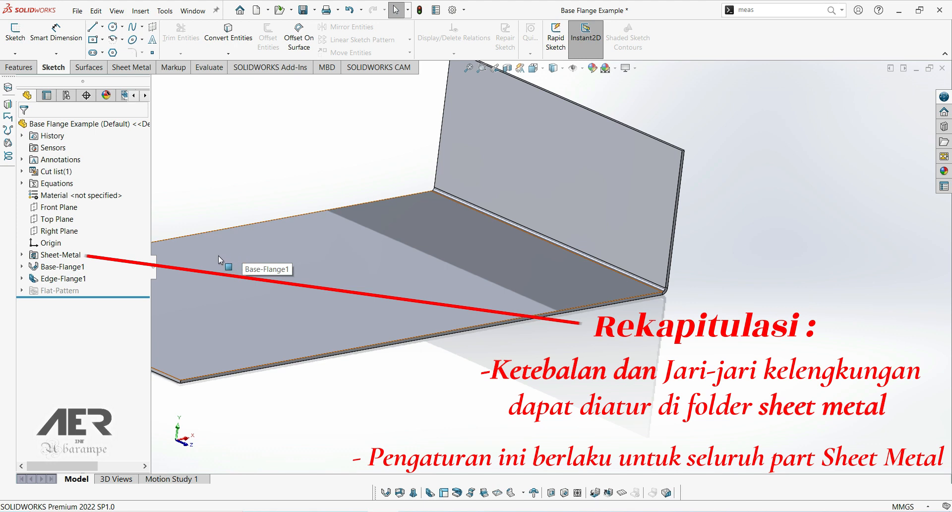
left_click(40, 256)
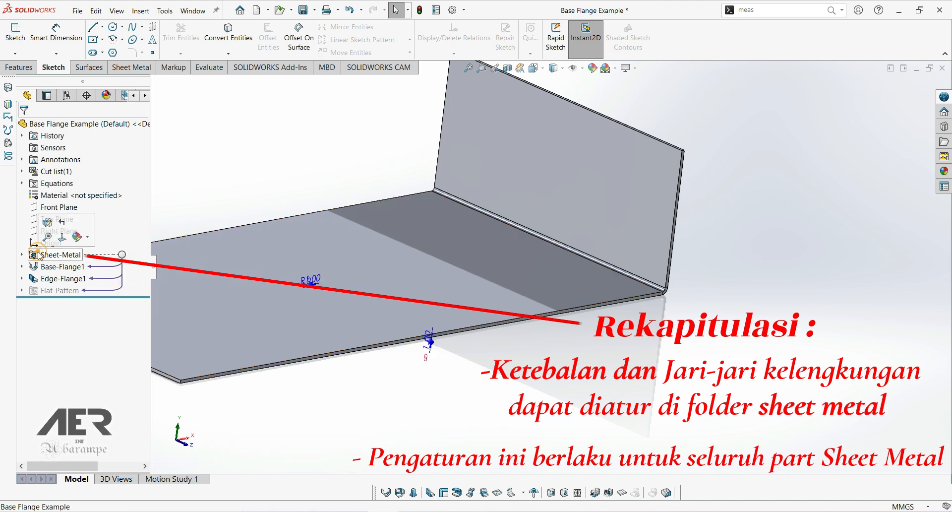
left_click(46, 227)
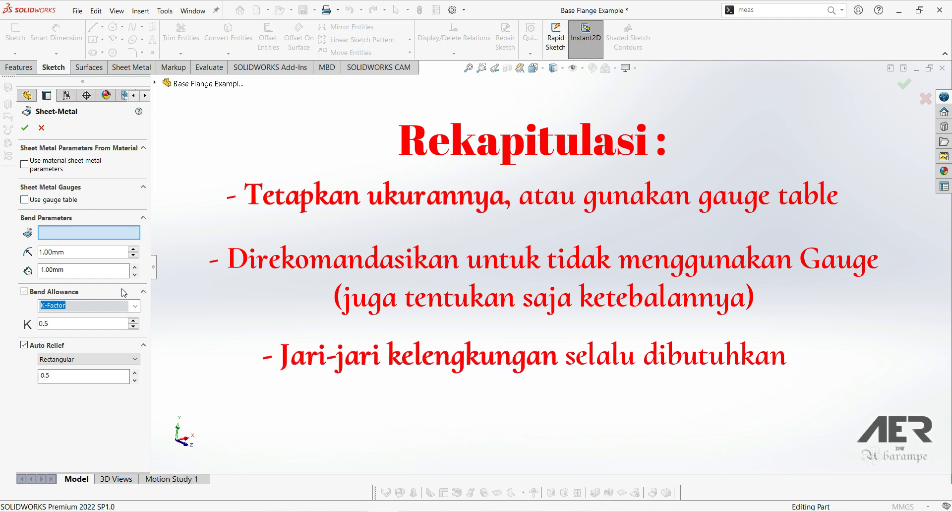
left_click(149, 310)
left_click(135, 305)
left_click(133, 305)
left_click(112, 304)
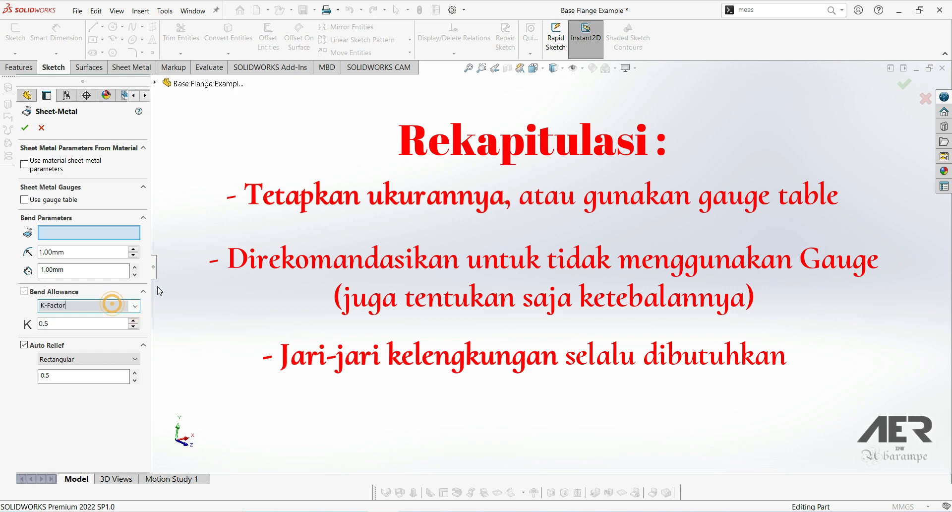
left_click(184, 281)
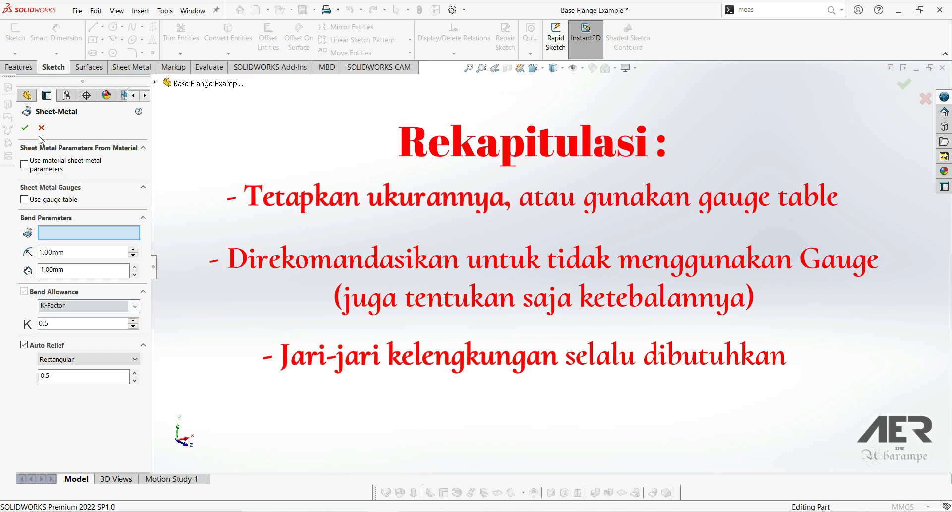
left_click(25, 128)
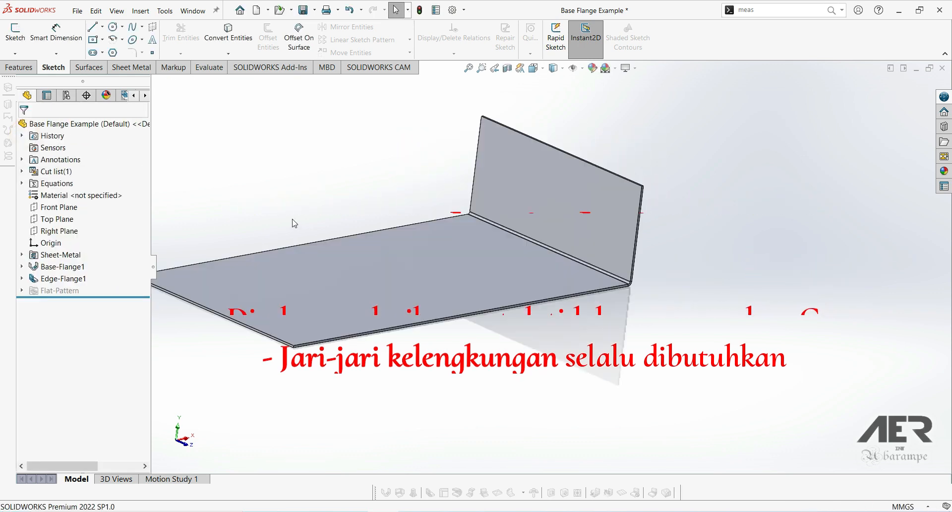
middle_click_drag(366, 266, 415, 278)
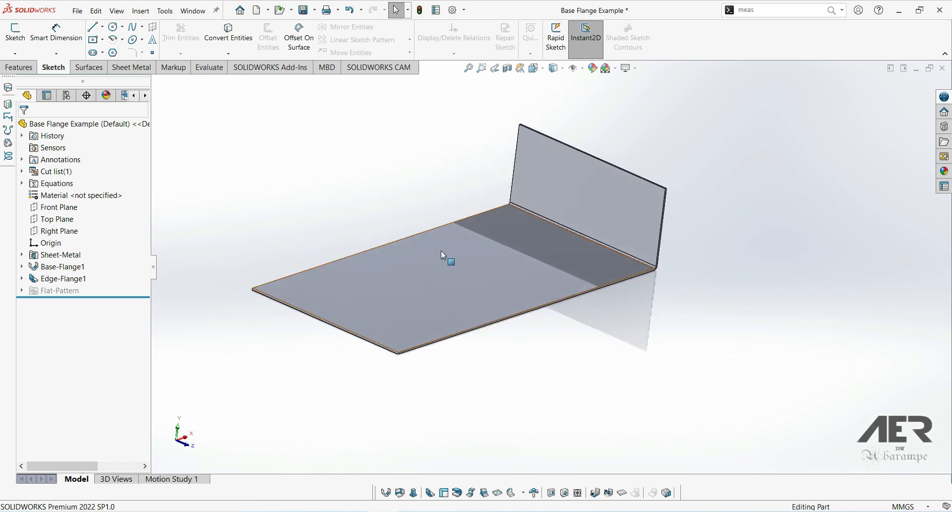
scroll(484, 227, "up", 1)
scroll(485, 211, "down", 1)
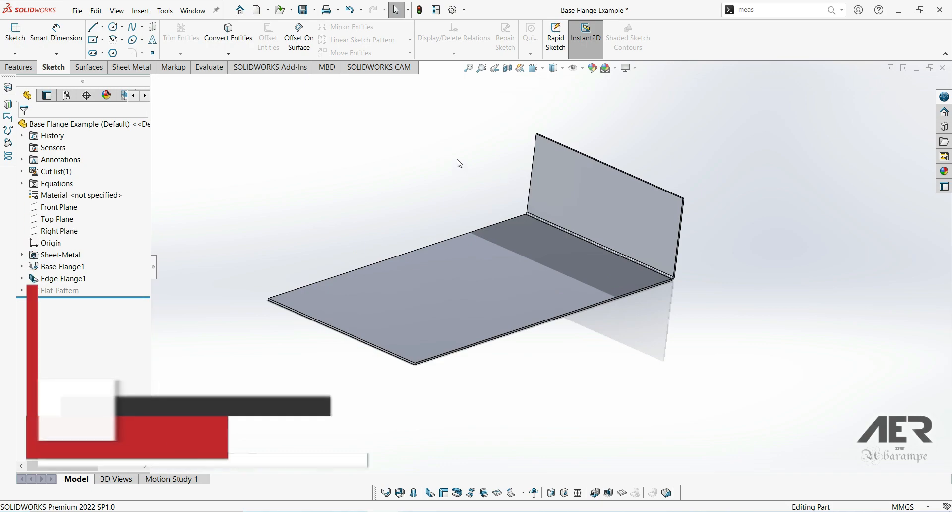